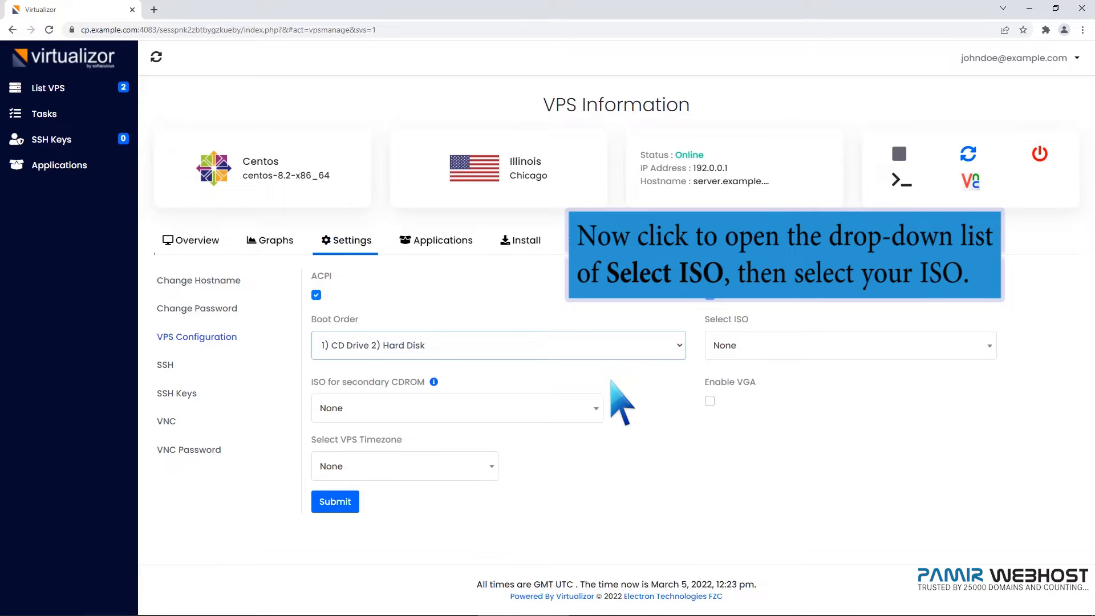
- Select CentOS-8.5.2111-x86_64-dvd1.iso as the VPS's ISO and save the VPS configuration
{"action": "left_click", "coordinate": [989, 347]}
{"action": "left_click", "coordinate": [908, 457]}
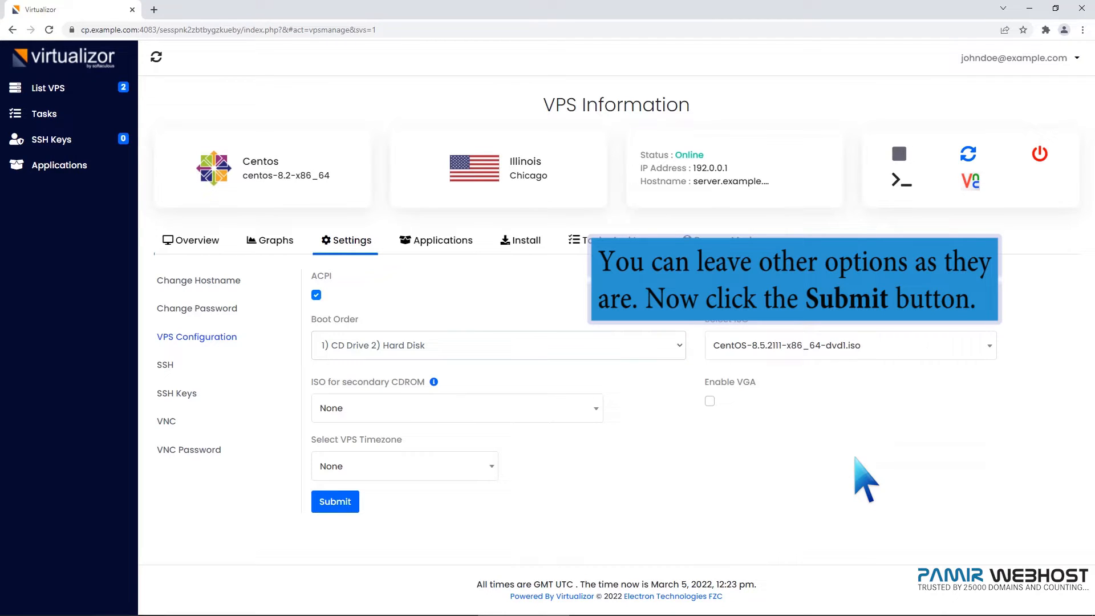
{"action": "left_click", "coordinate": [331, 502]}
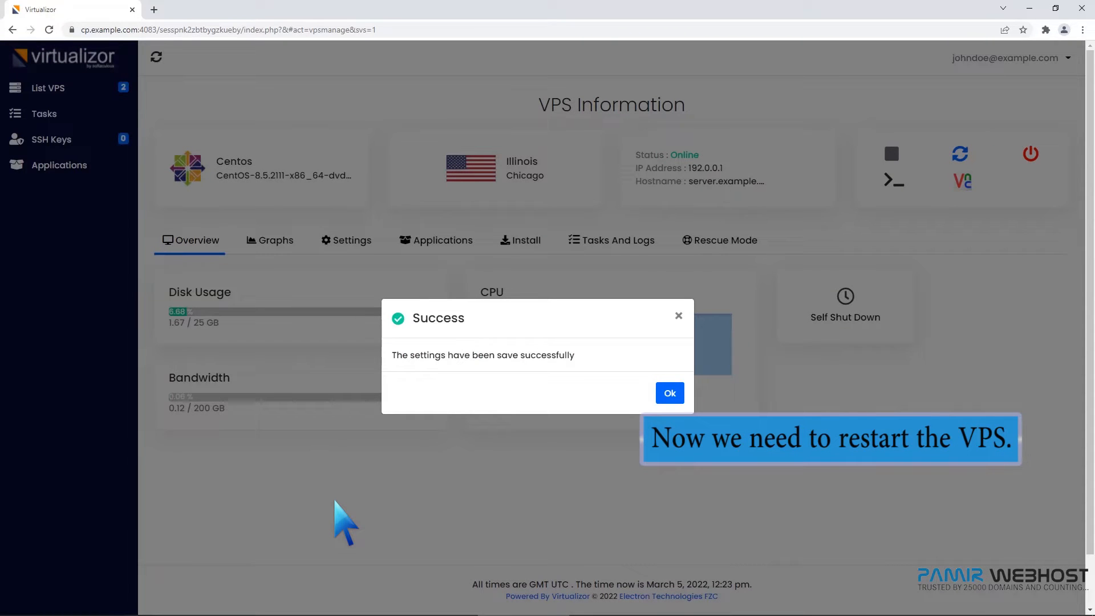
{"action": "left_click", "coordinate": [670, 393]}
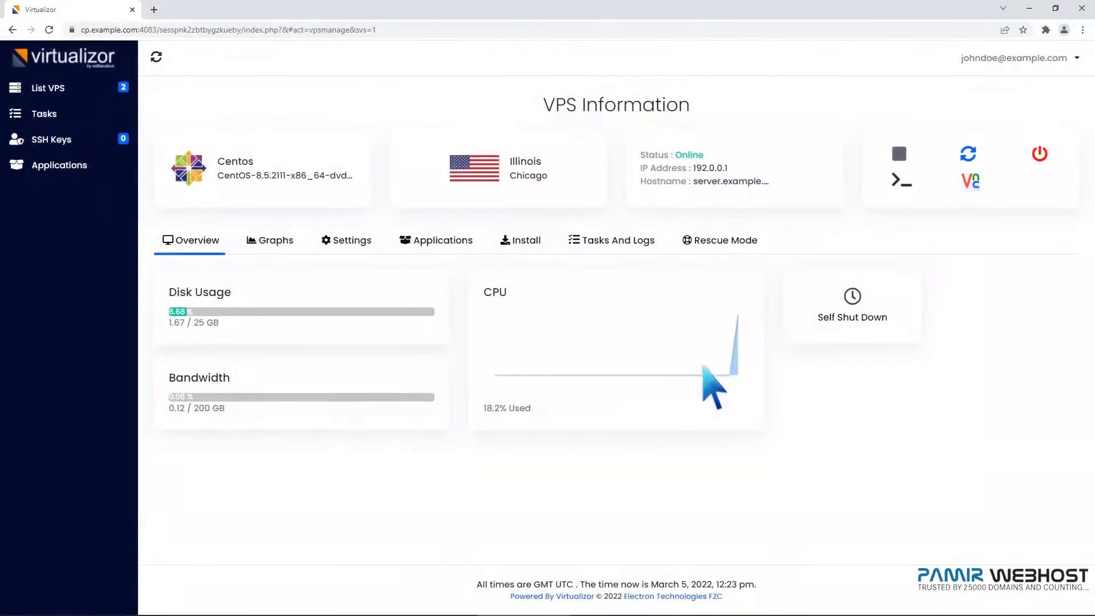
- Restart the VPS and launch its console in the HTML 5 VNC client
{"action": "left_click", "coordinate": [969, 154]}
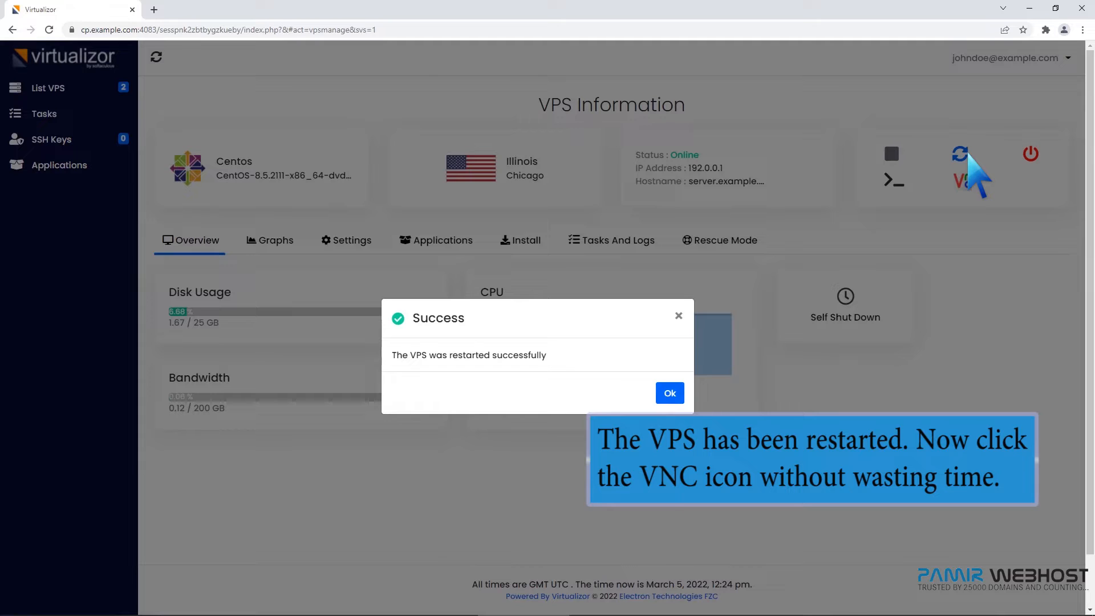
{"action": "left_click", "coordinate": [671, 394]}
{"action": "left_click", "coordinate": [964, 181]}
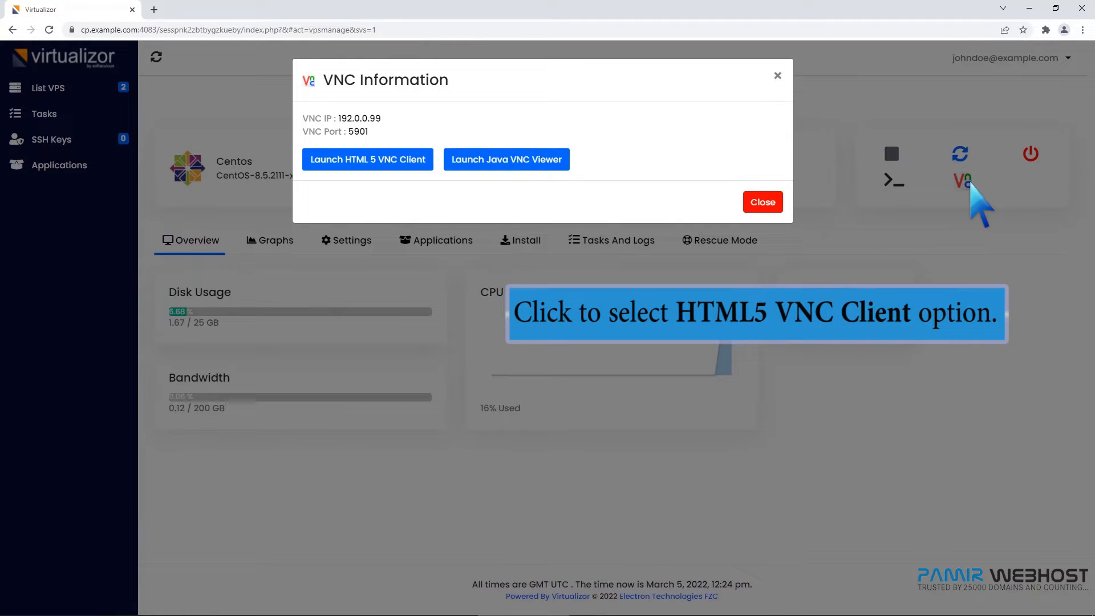
{"action": "left_click", "coordinate": [393, 162]}
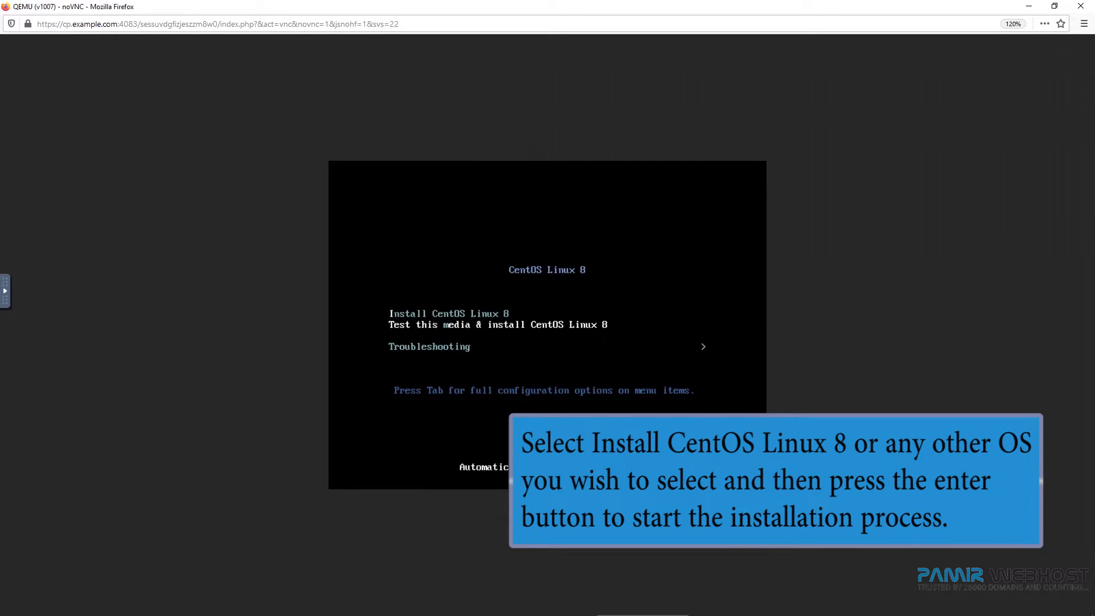
- Boot into Install CentOS Linux 8 and continue with English (United States) as the installation language
{"action": "key", "text": "Up"}
{"action": "key", "text": "Return"}
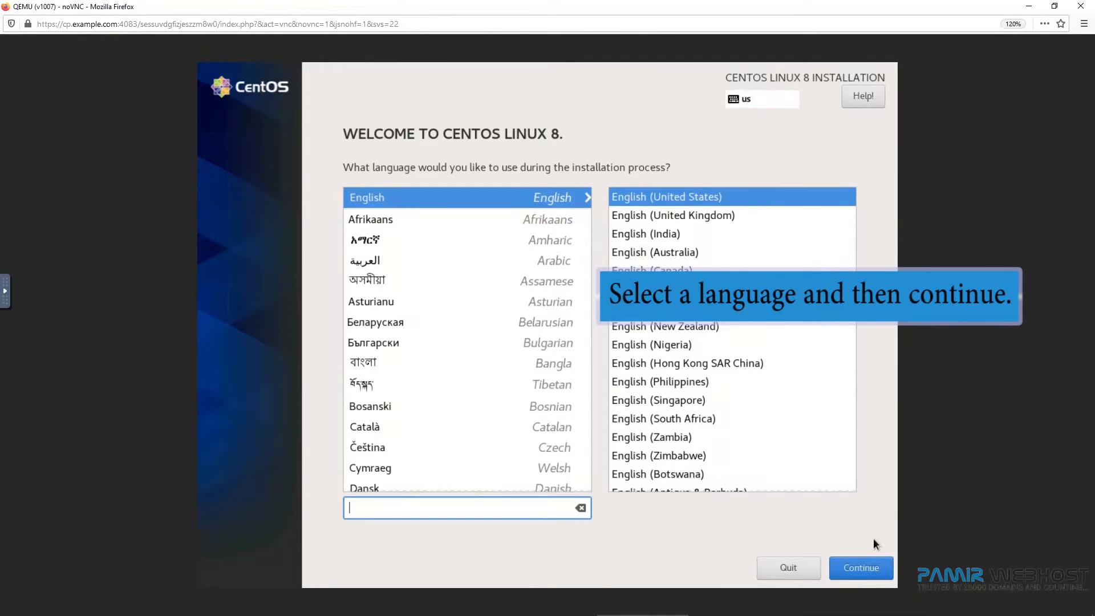
{"action": "left_click", "coordinate": [867, 562]}
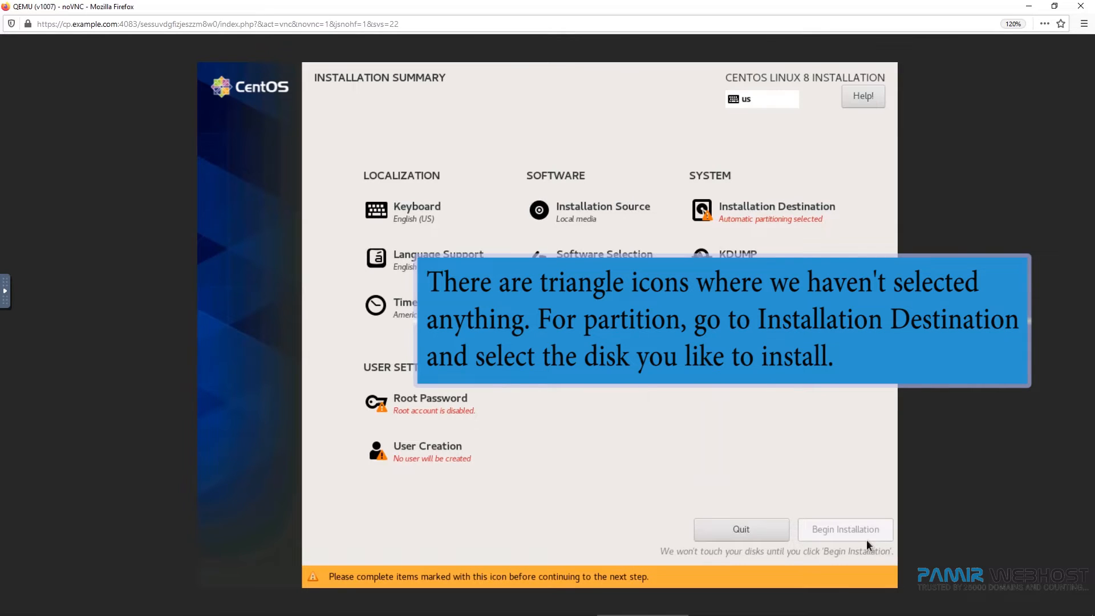
- Set the vda disk as installation destination with automatic partitioning, deleting all existing partitions to reclaim their space
{"action": "left_click", "coordinate": [815, 218]}
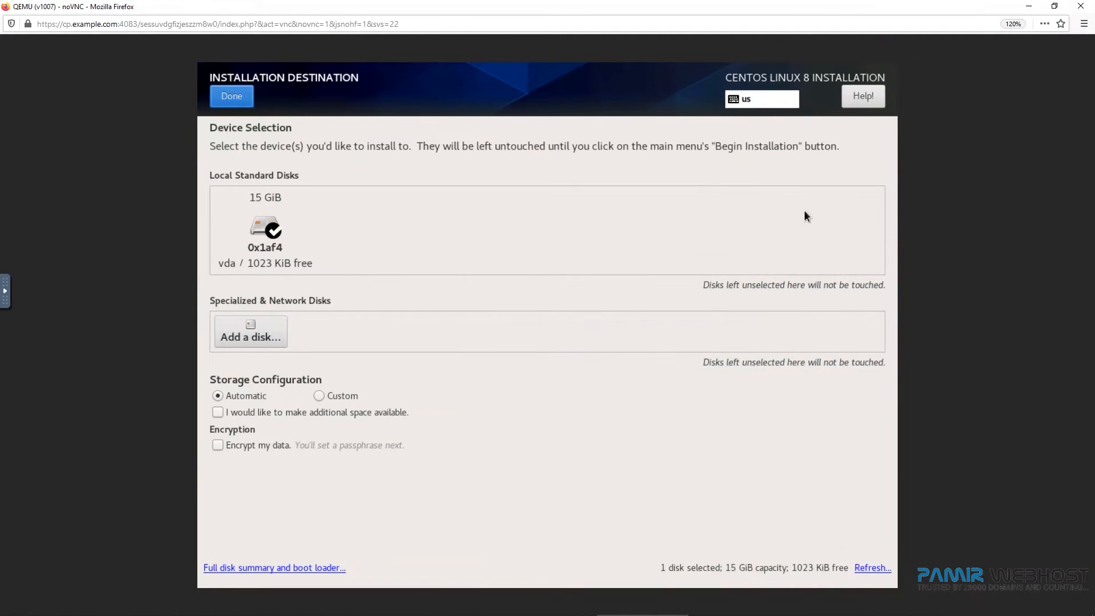
{"action": "left_click", "coordinate": [232, 97]}
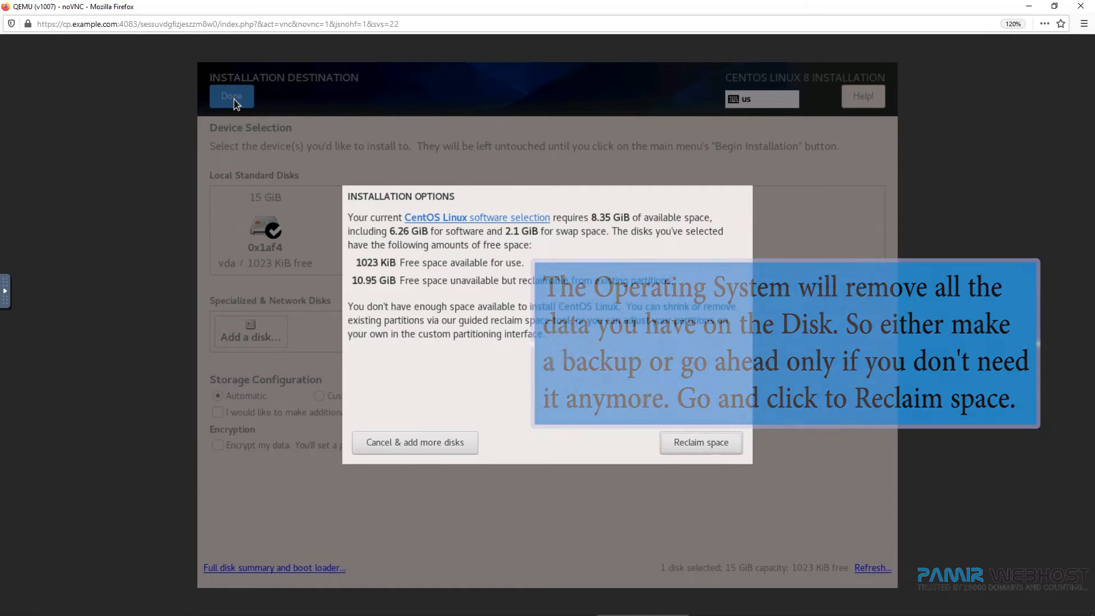
{"action": "left_click", "coordinate": [689, 444]}
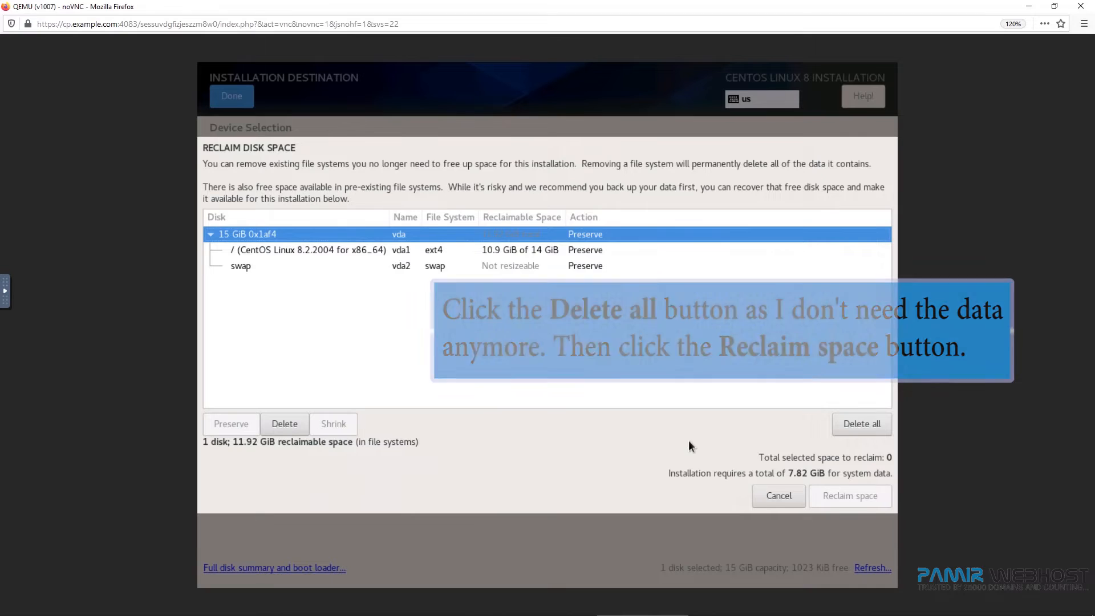
{"action": "left_click", "coordinate": [850, 425]}
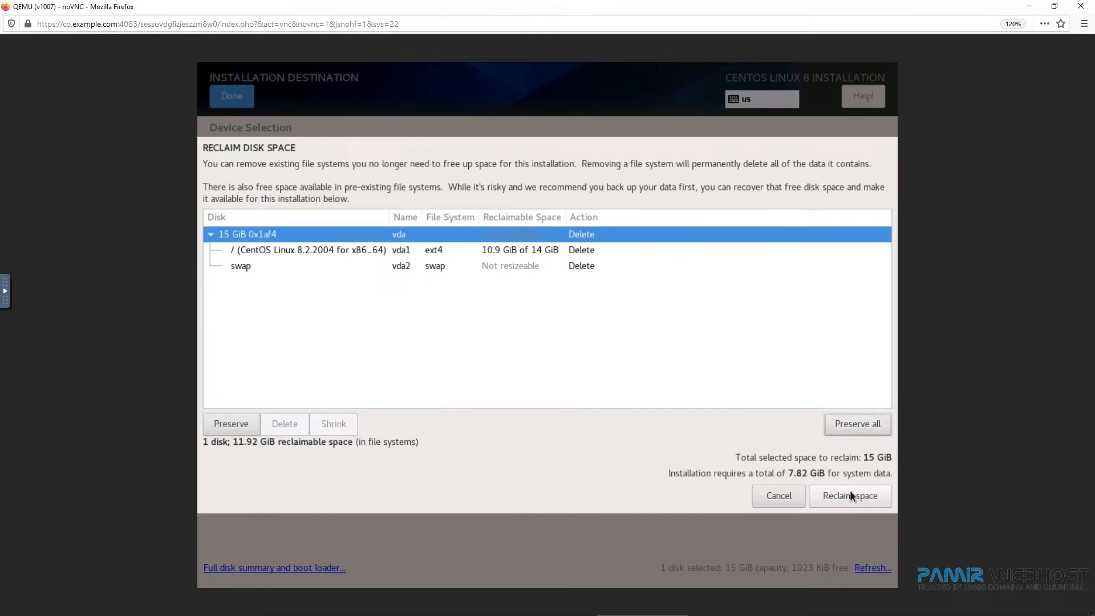
{"action": "left_click", "coordinate": [850, 495]}
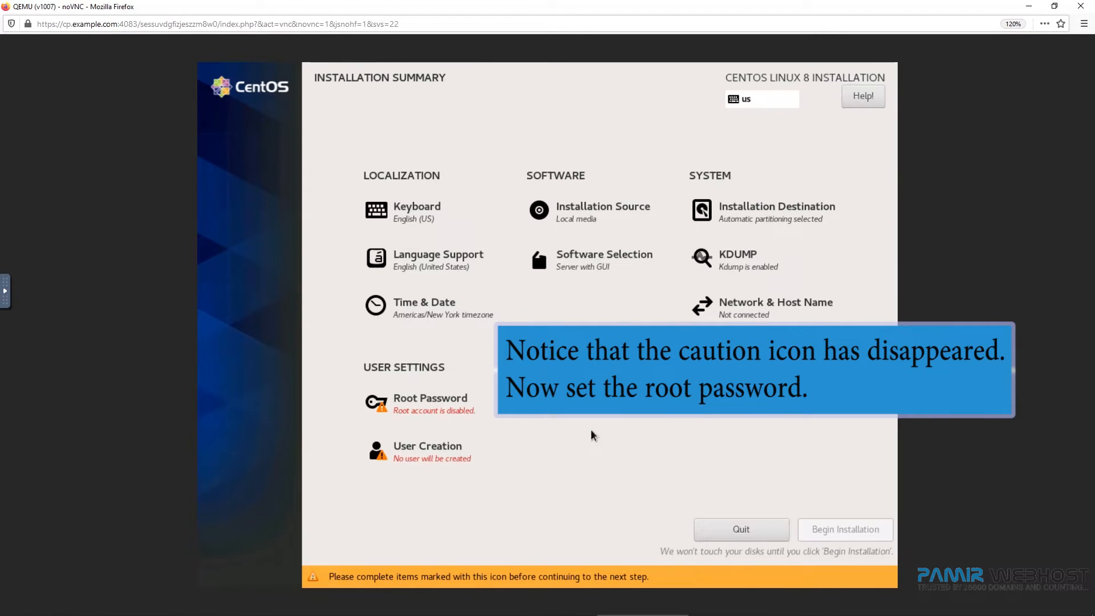
- Enter and confirm the root password, accepting it despite its weak strength
{"action": "left_click", "coordinate": [437, 413]}
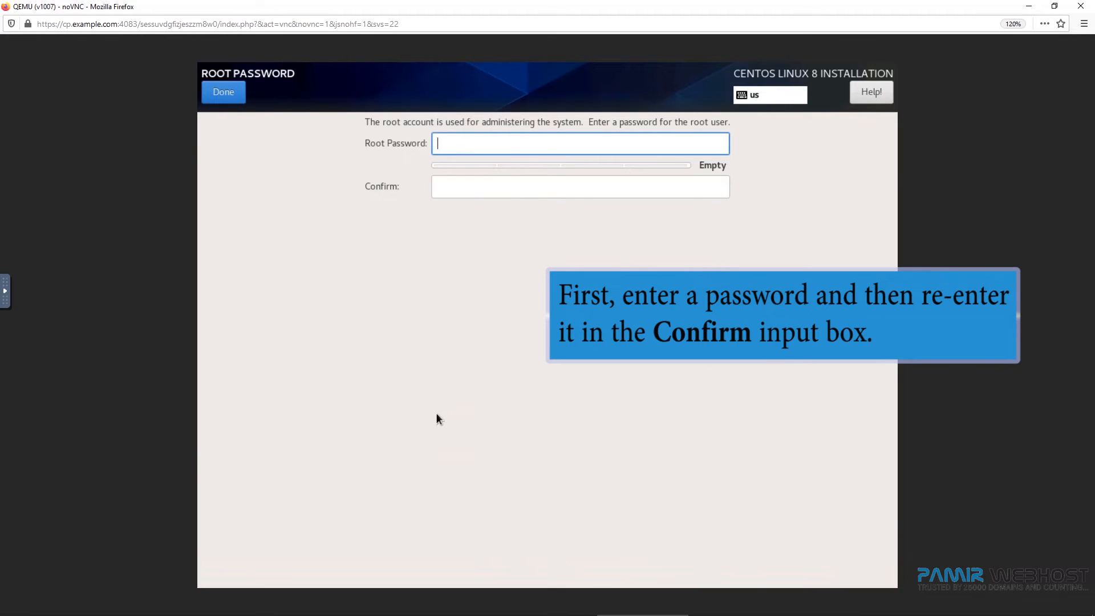
{"action": "type", "text": "*******"}
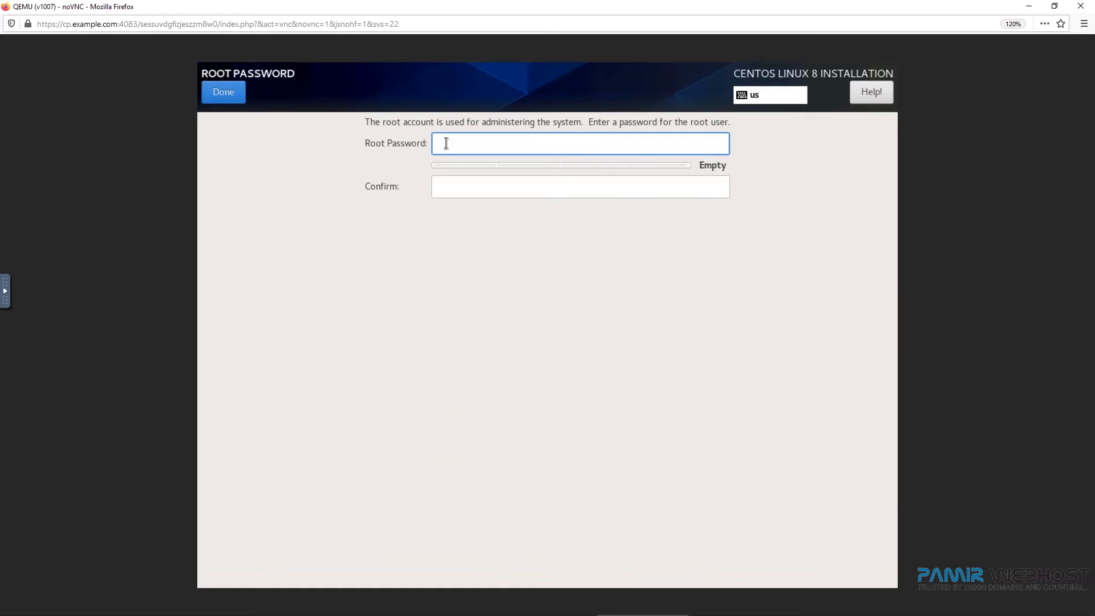
{"action": "type", "text": "**"}
{"action": "left_click", "coordinate": [462, 181]}
{"action": "type", "text": "*********"}
{"action": "left_click", "coordinate": [232, 88]}
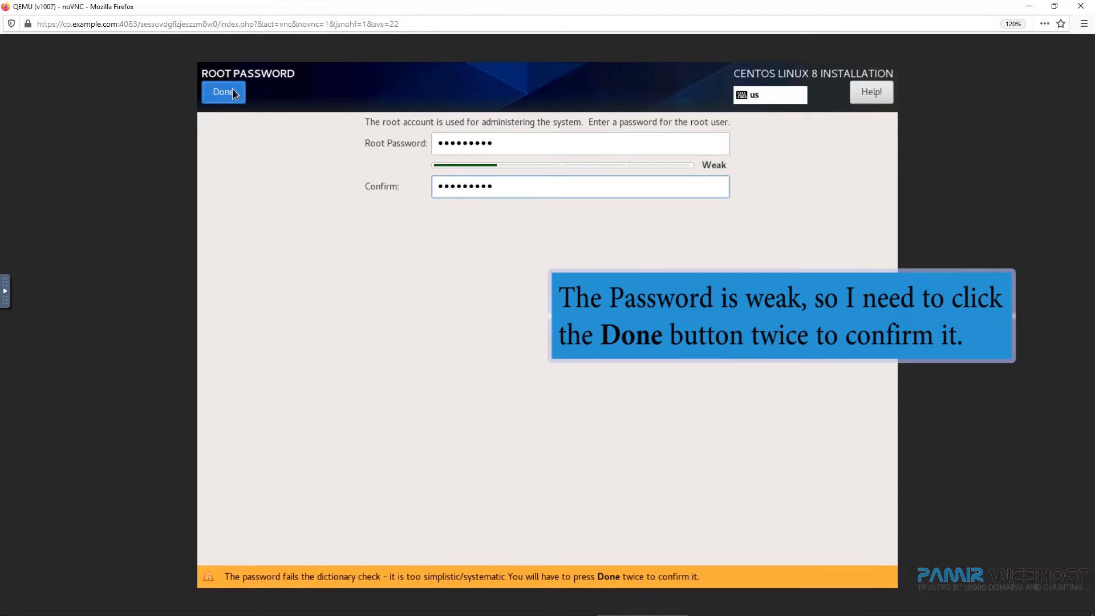
{"action": "left_click", "coordinate": [232, 92]}
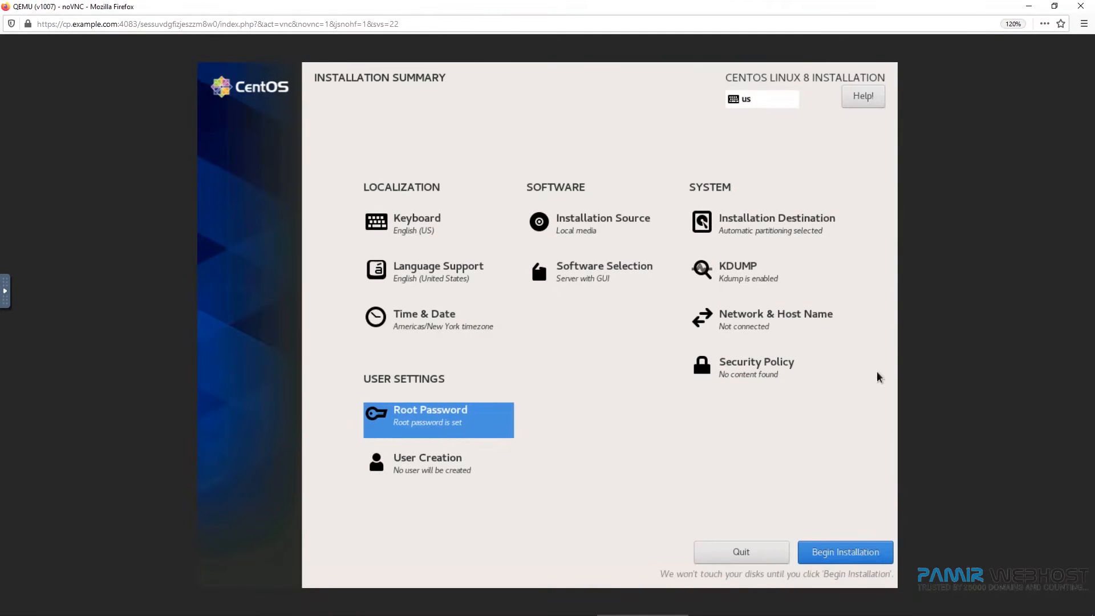
- Switch on the Ethernet (ens3) connection and apply server.example.com as the host name
{"action": "left_click", "coordinate": [772, 328]}
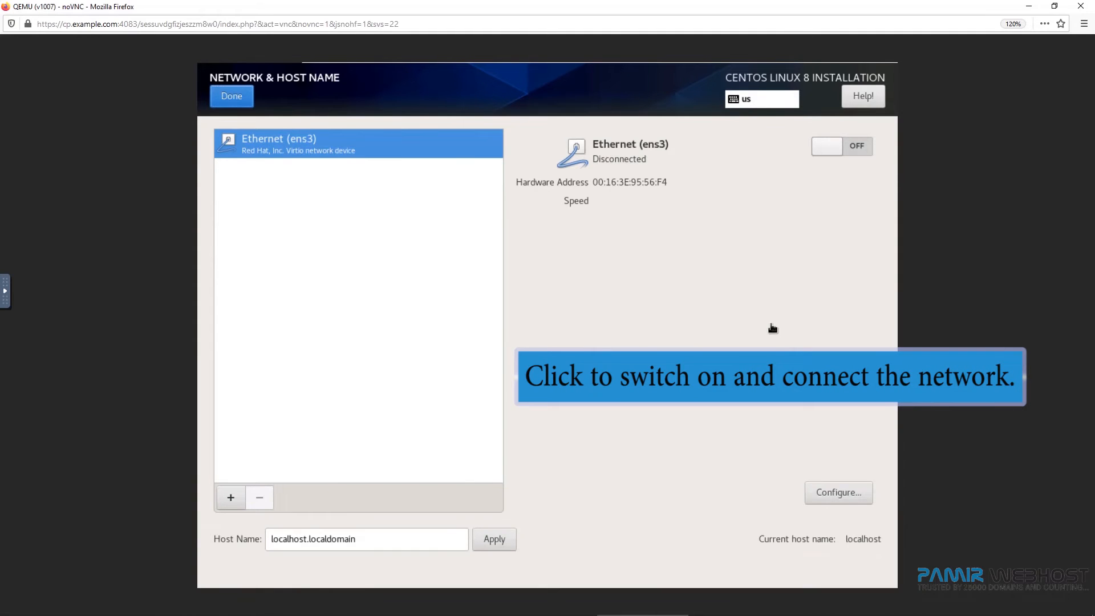
{"action": "left_click", "coordinate": [850, 145]}
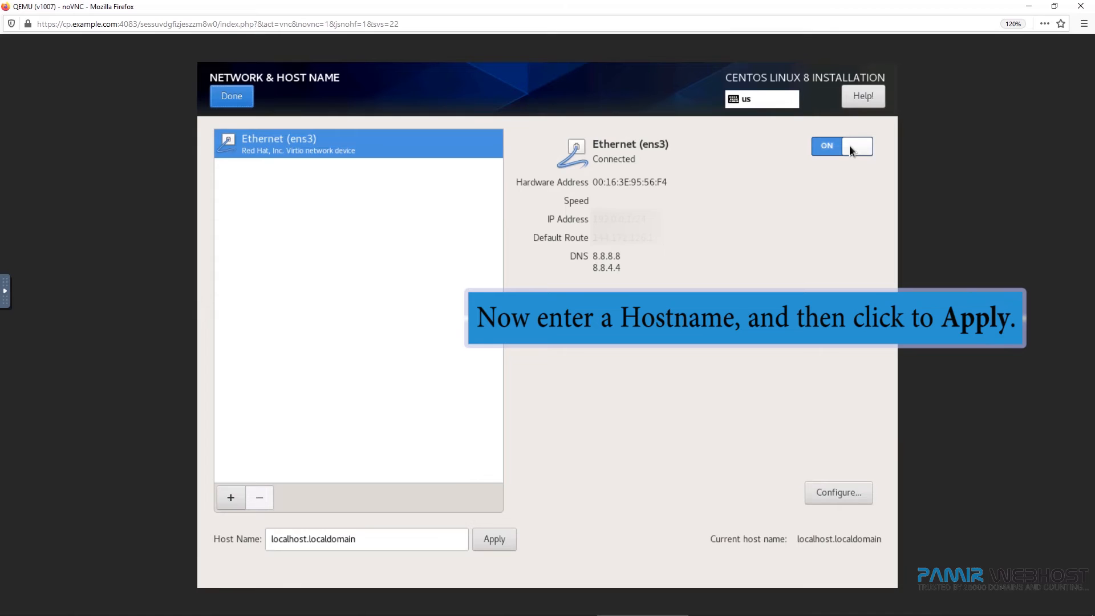
{"action": "left_click", "coordinate": [379, 542]}
{"action": "left_click_drag", "start_coordinate": [378, 543], "coordinate": [240, 550]}
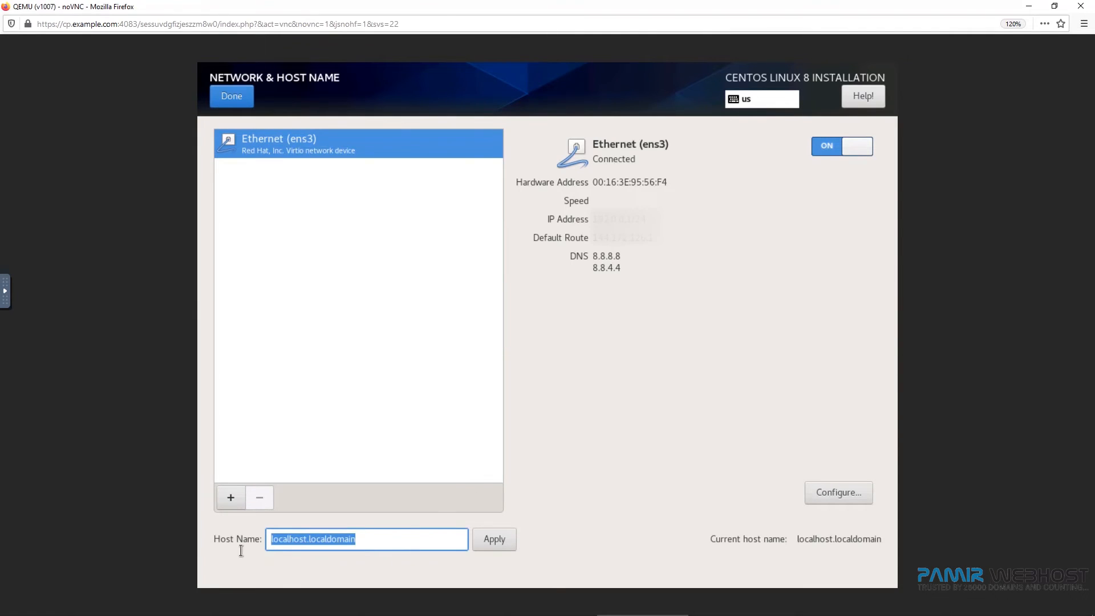
{"action": "type", "text": "server.example.com"}
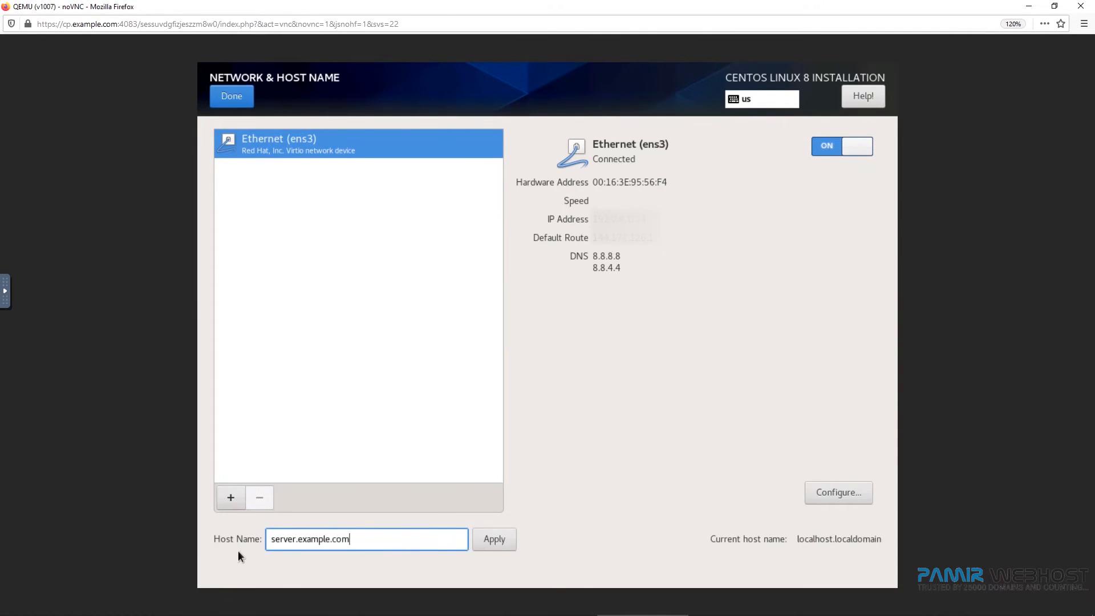
{"action": "left_click", "coordinate": [480, 540]}
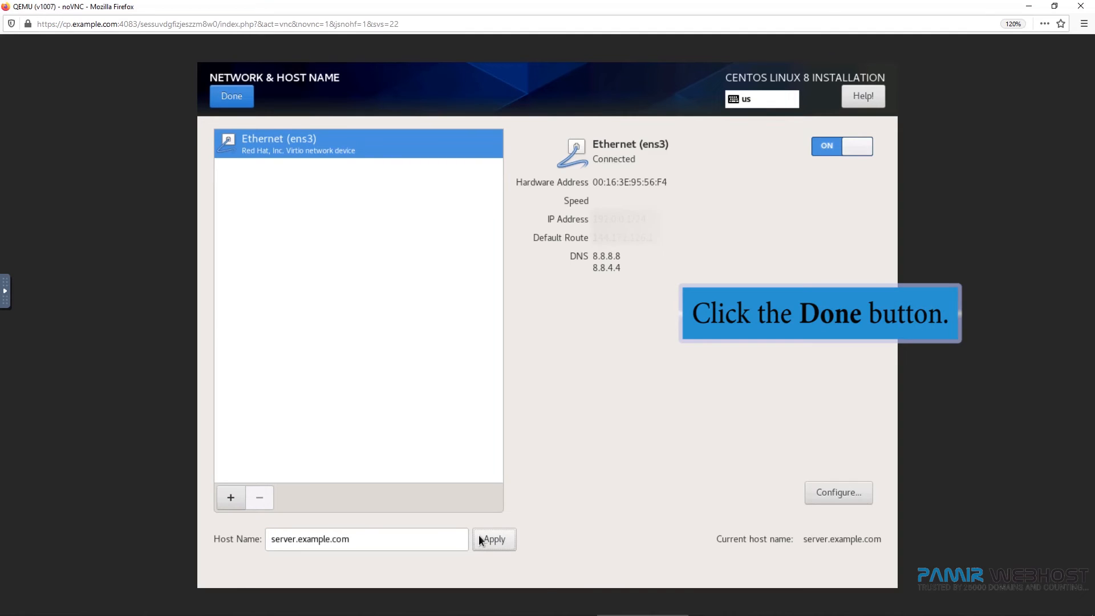
{"action": "left_click", "coordinate": [234, 97]}
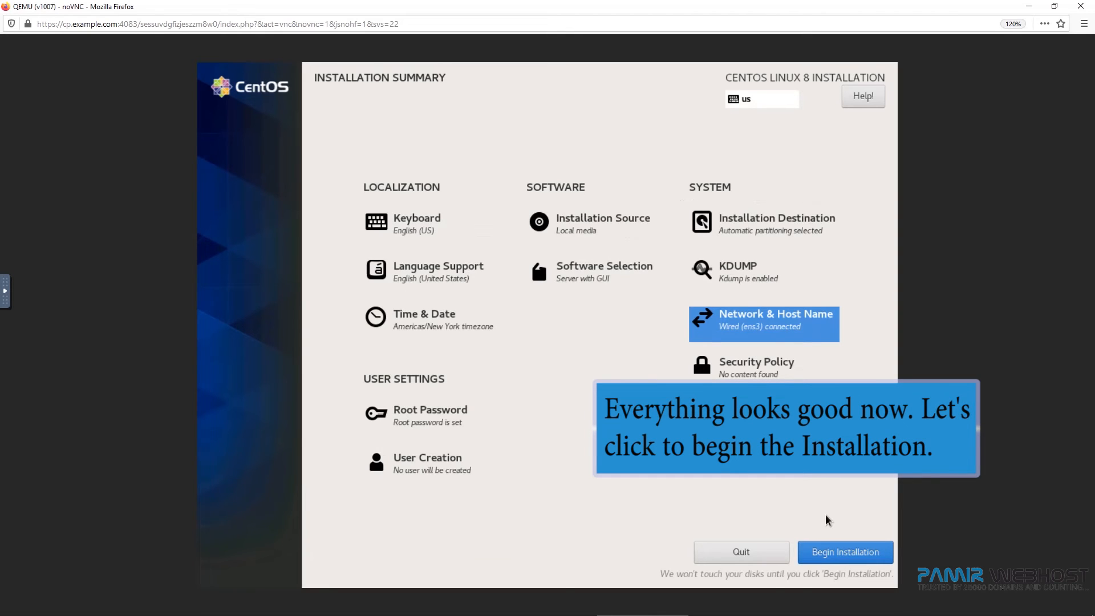
- Run the CentOS Linux 8 installation and reboot the system once it completes
{"action": "left_click", "coordinate": [833, 551]}
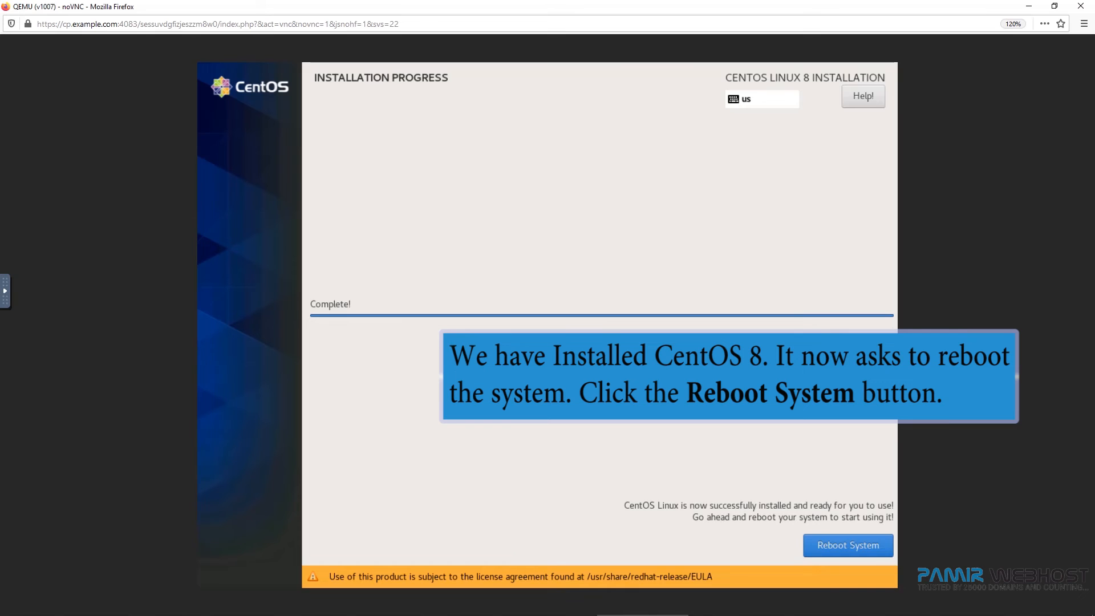
{"action": "left_click", "coordinate": [850, 543]}
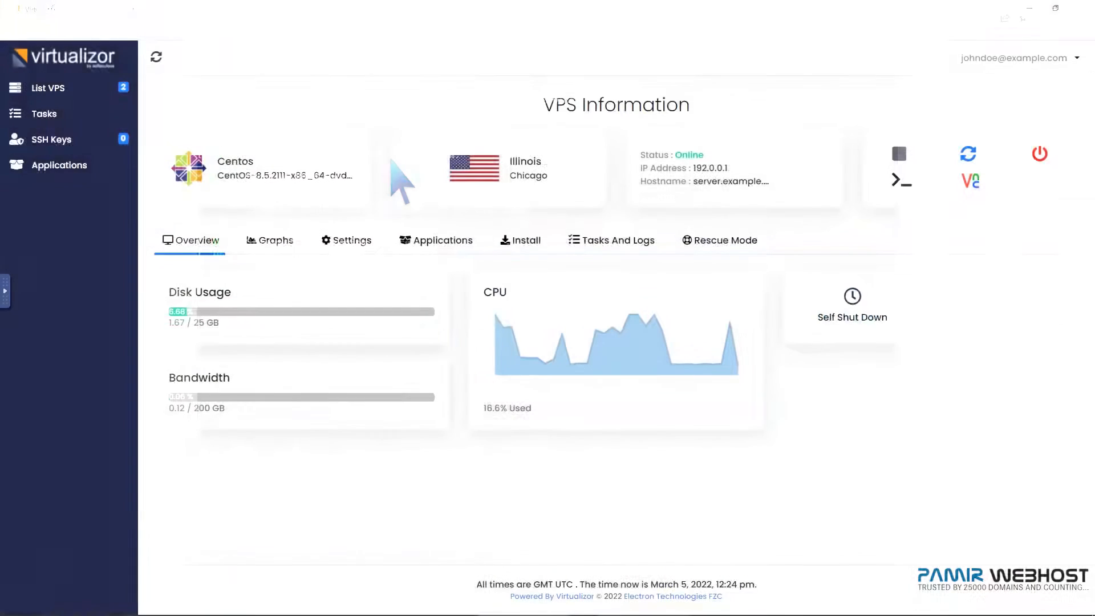
- In Virtualizor, save the VPS boot order as 1) Hard Disk 2) CD Drive and restart the VPS
{"action": "left_click", "coordinate": [352, 241]}
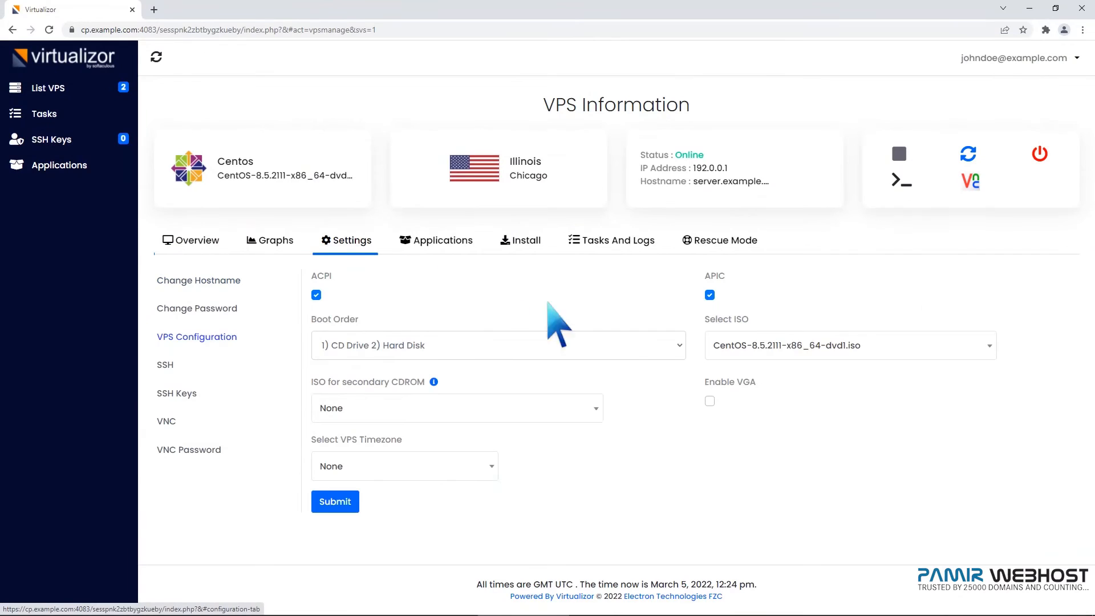
{"action": "left_click", "coordinate": [678, 346]}
{"action": "left_click", "coordinate": [625, 380]}
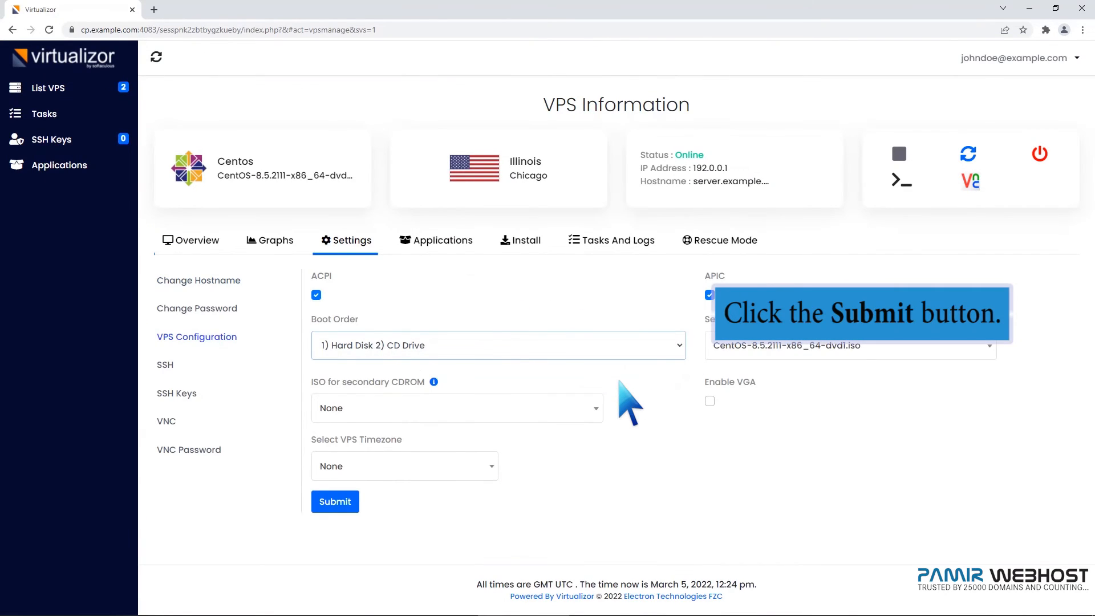
{"action": "left_click", "coordinate": [336, 501]}
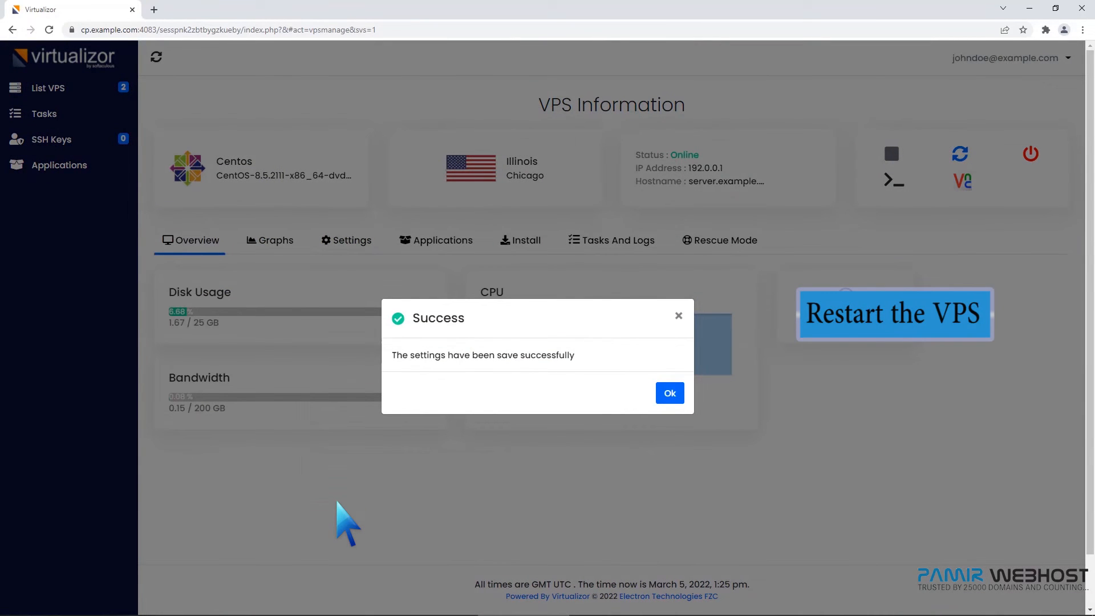
{"action": "left_click", "coordinate": [667, 392]}
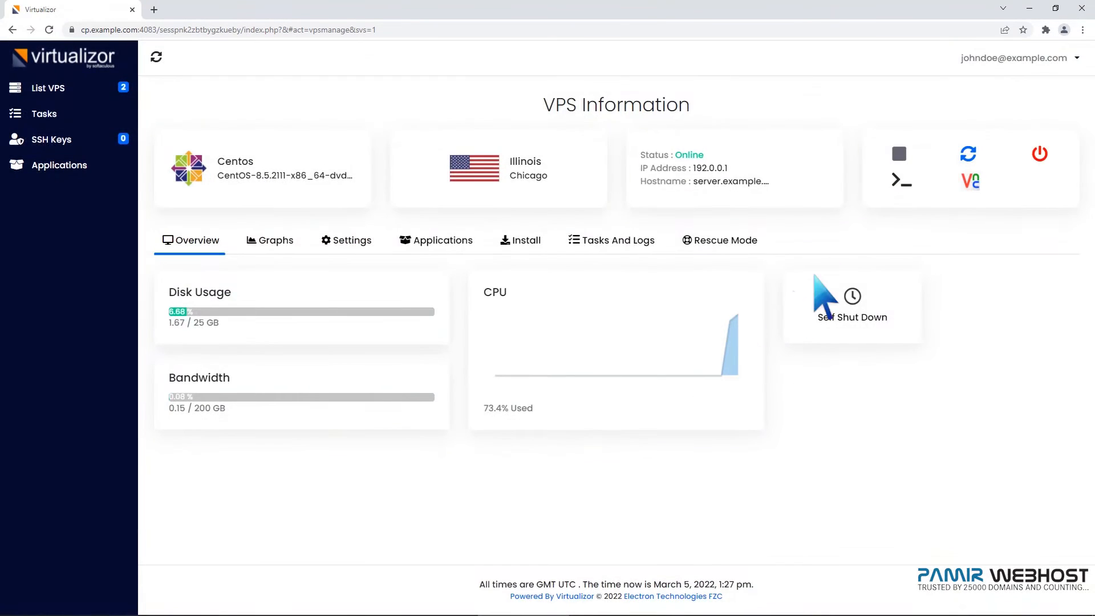
{"action": "left_click", "coordinate": [968, 153]}
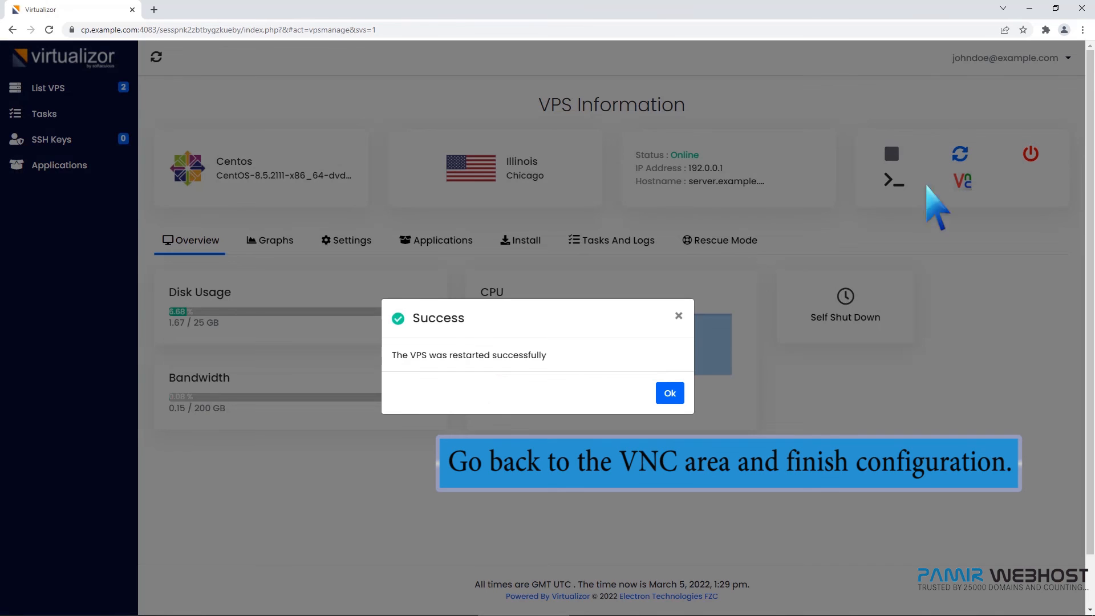
{"action": "left_click", "coordinate": [668, 394]}
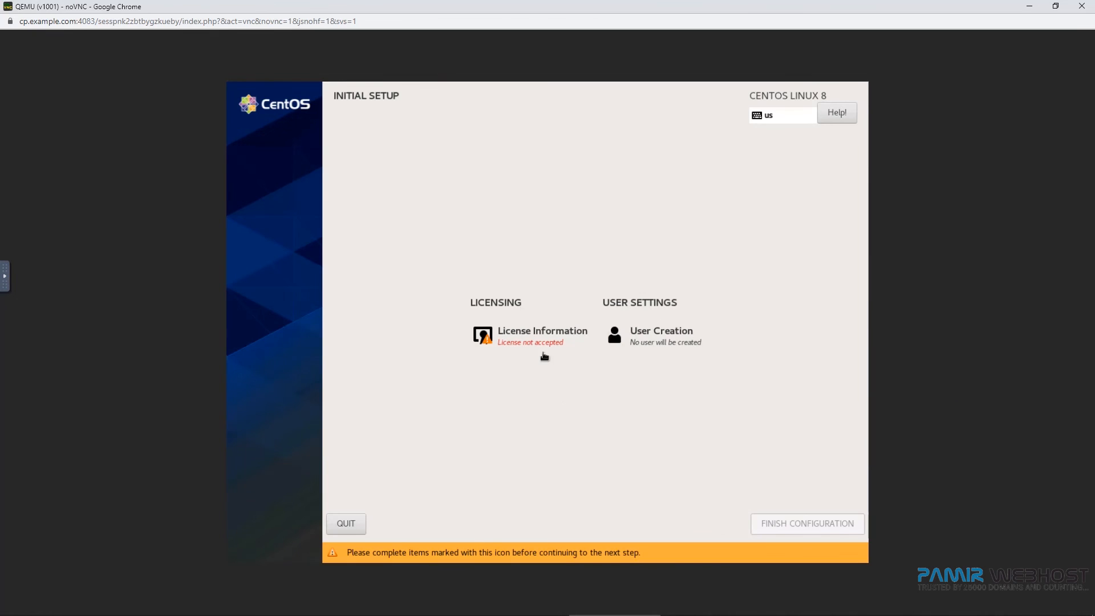
- Accept the CentOS license agreement in the VNC console's initial setup and finish the configuration
{"action": "left_click", "coordinate": [537, 333]}
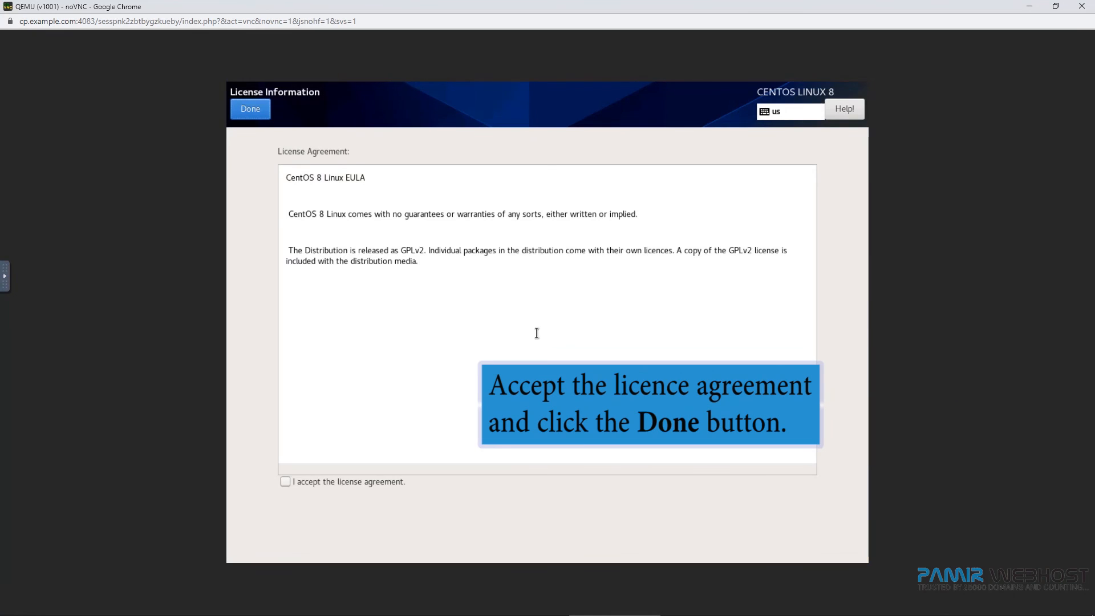
{"action": "left_click", "coordinate": [285, 482]}
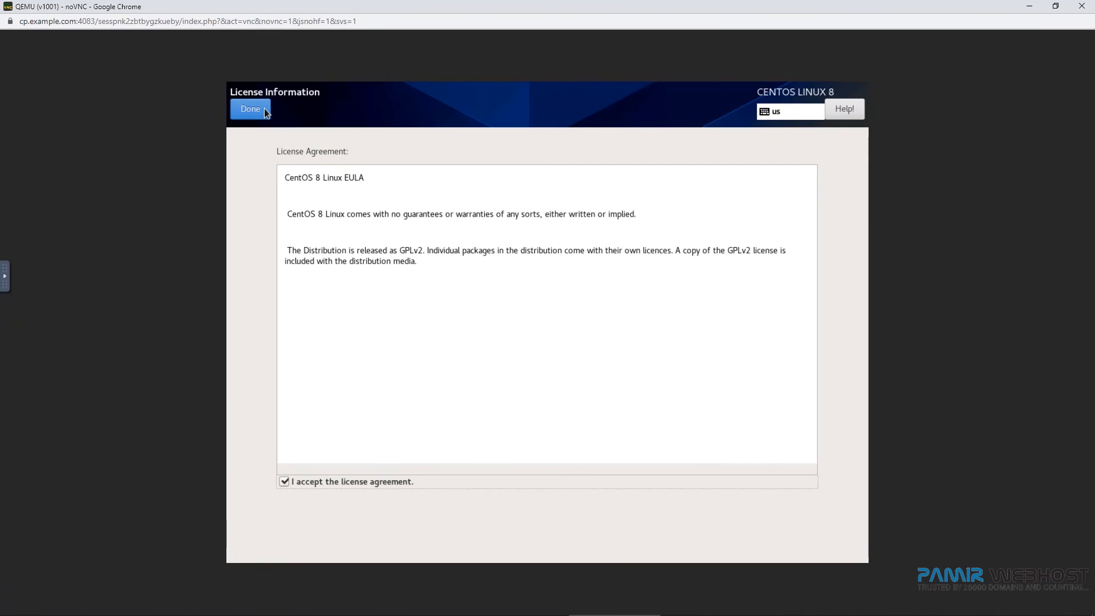
{"action": "left_click", "coordinate": [251, 108]}
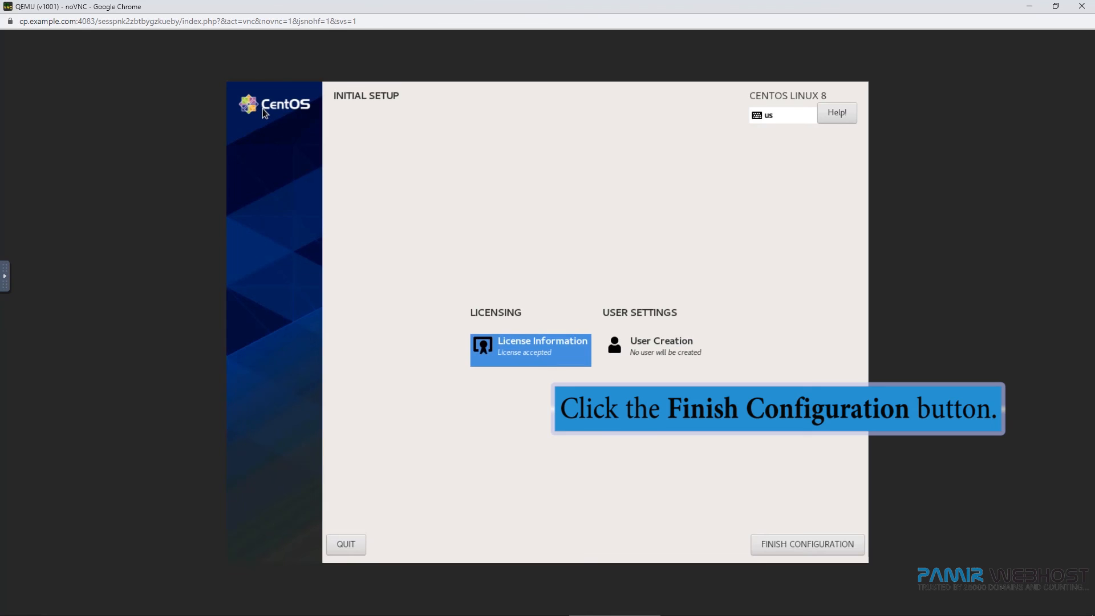
{"action": "left_click", "coordinate": [794, 542]}
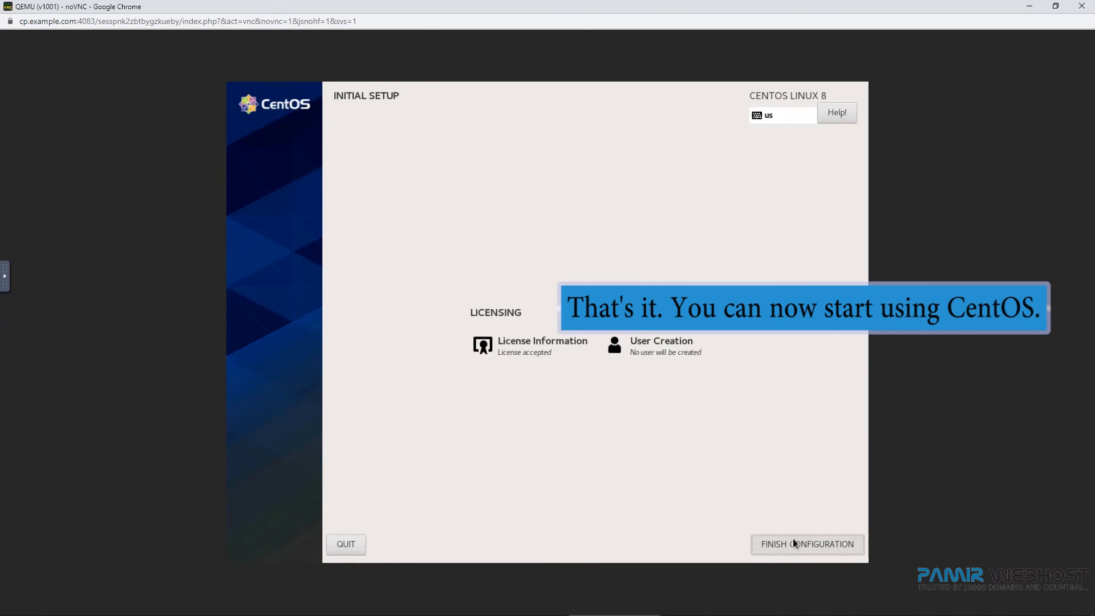